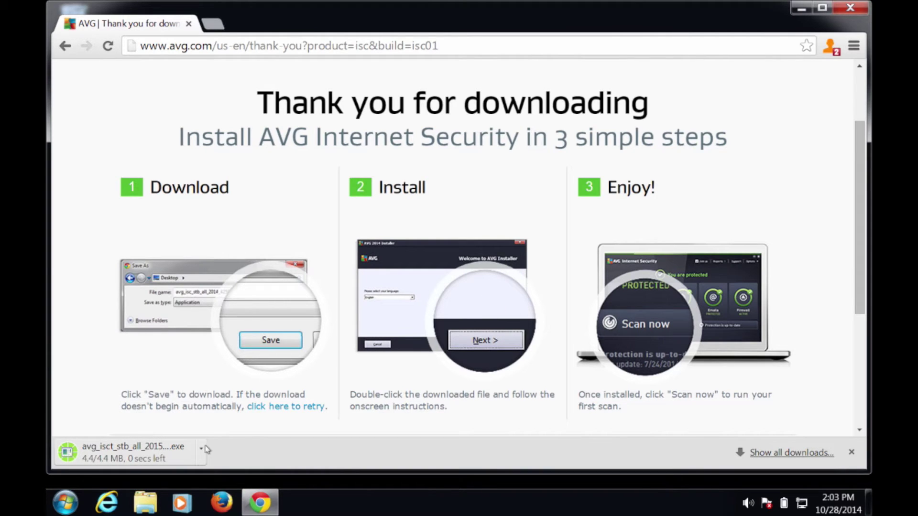
Run the downloaded avg_isct AVG Internet Security setup file from Chrome's download shelf
left_click(118, 456)
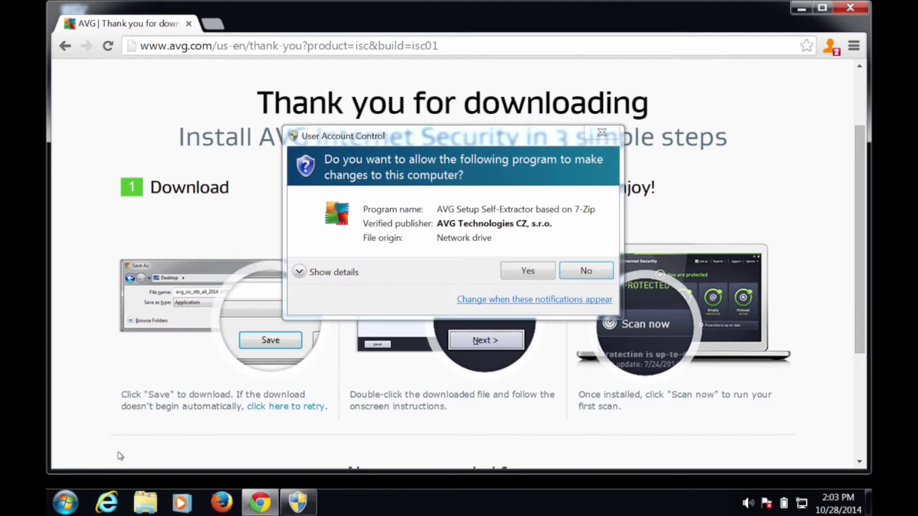
Allow the AVG setup to make changes so the installer opens on its license agreement
left_click(516, 272)
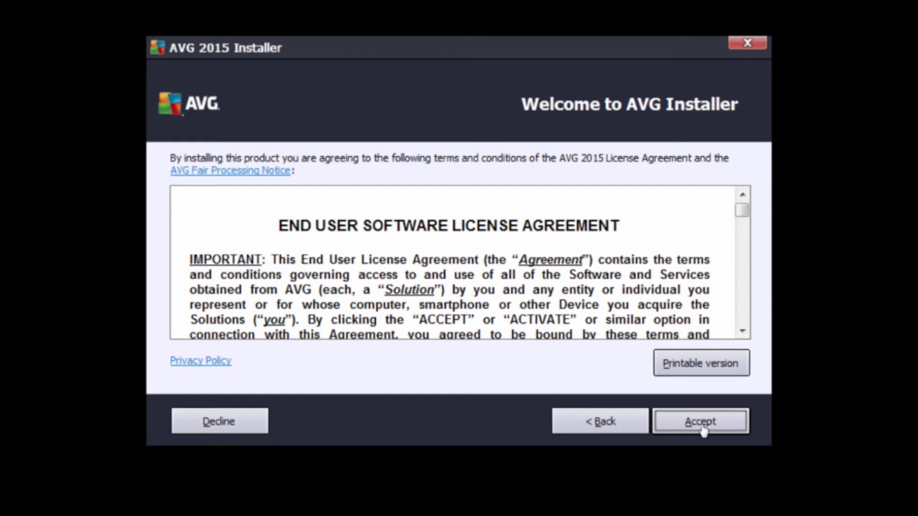
Accept the AVG license agreement and confirm the license number
left_click(701, 425)
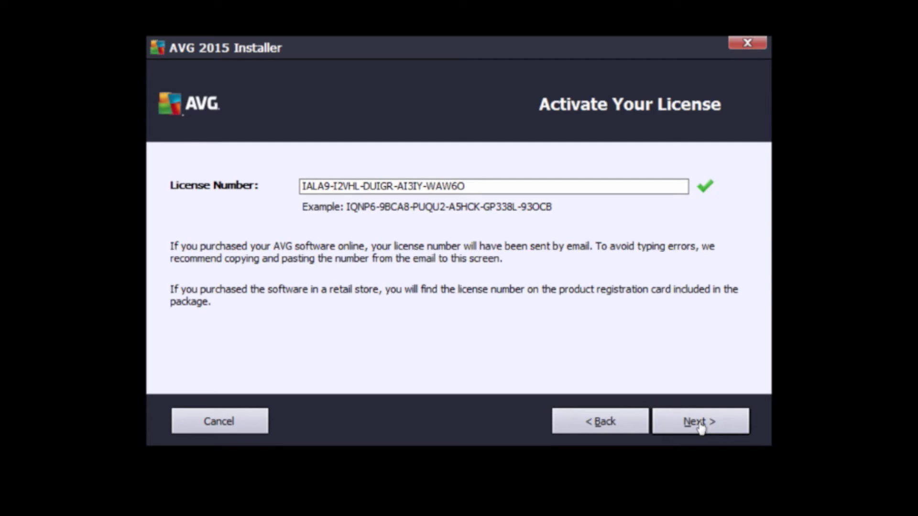
left_click(700, 426)
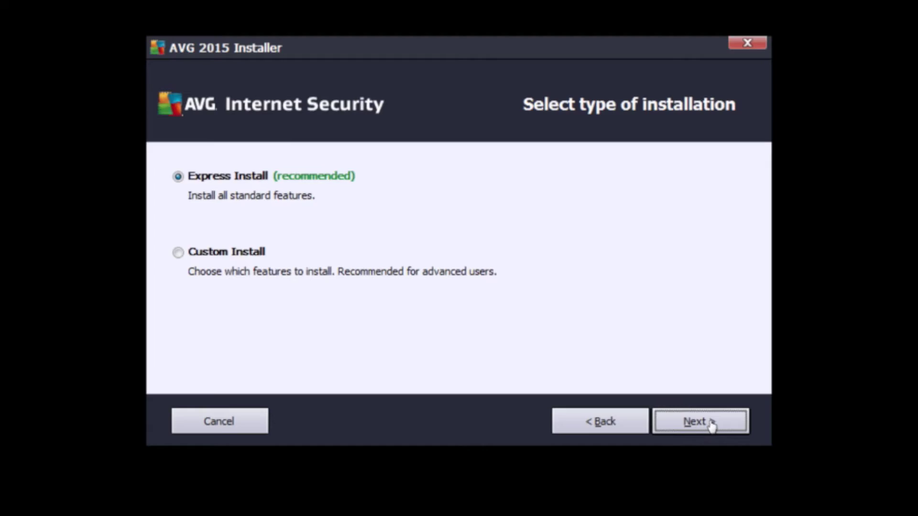
Install AVG Internet Security with Express Install, then close the finished installer
left_click(712, 425)
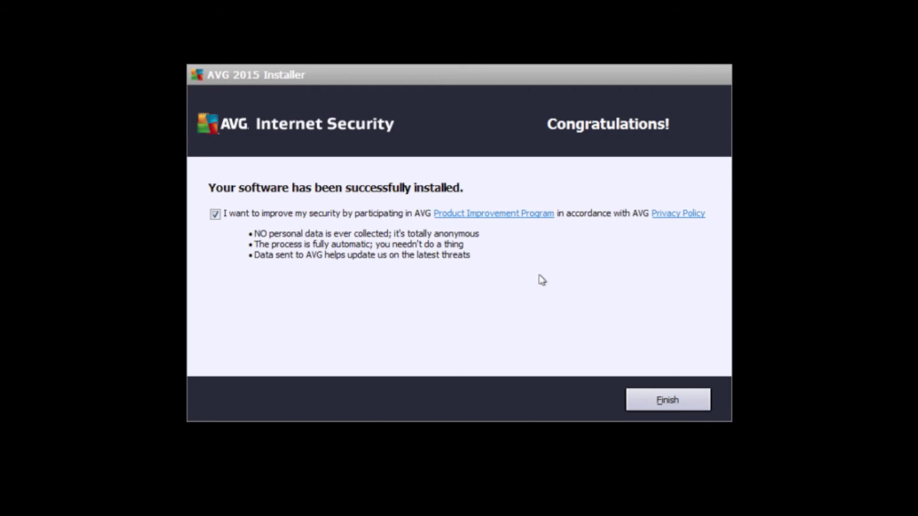
left_click(670, 408)
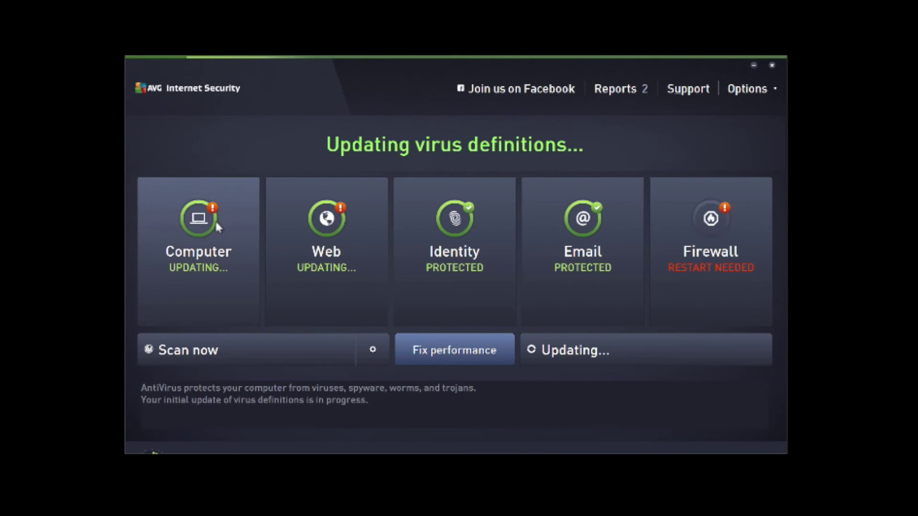
Check the virus definition update details until AVG reports protection up to date
left_click(610, 90)
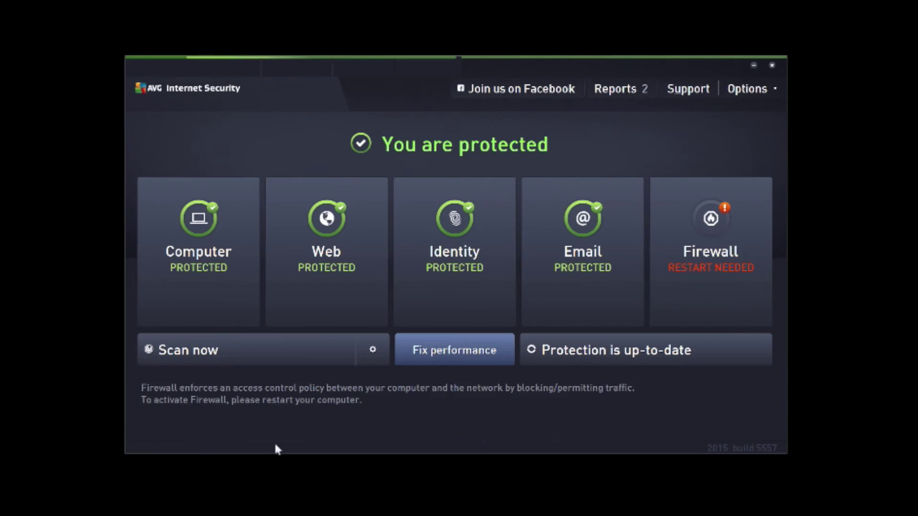
Restart Windows, then confirm AVG's icon appears among the hidden tray icons
key("super")
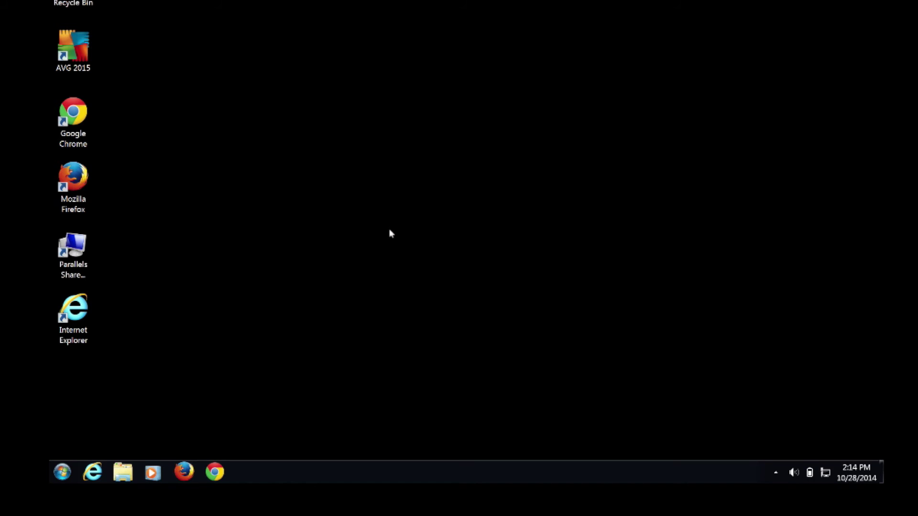
left_click(775, 474)
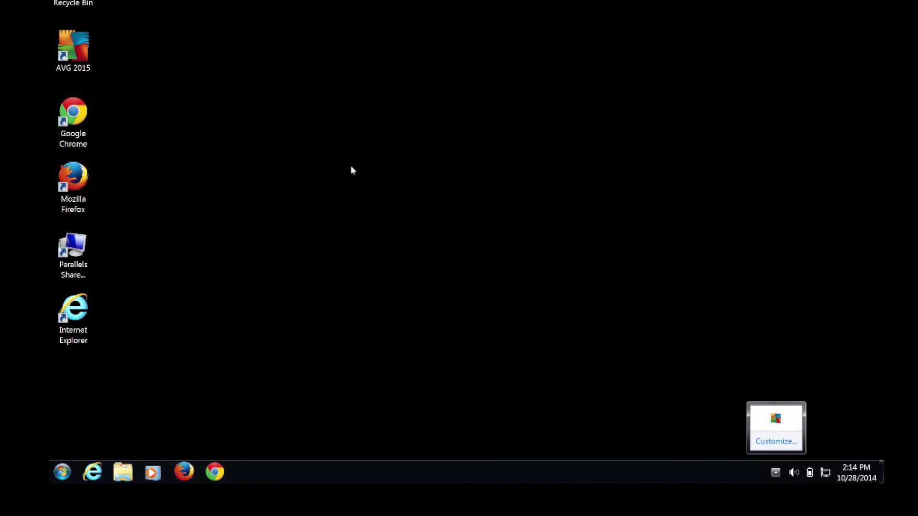
Reopen AVG Internet Security from the AVG 2015 desktop shortcut to confirm Firewall is active
double_click(79, 45)
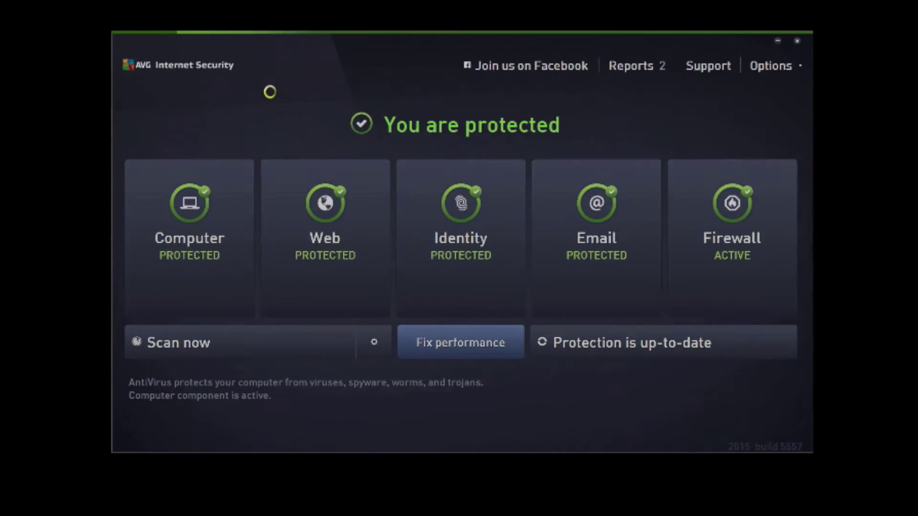